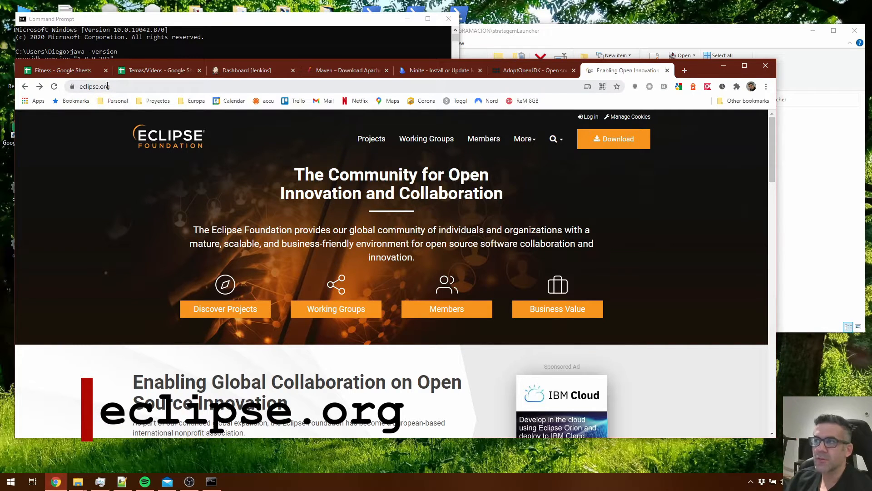
# Download the Eclipse IDE 2021-03 x86_64 installer from the Eclipse Foundation site and save it in the SOFT folder.
pyautogui.click(615, 143)
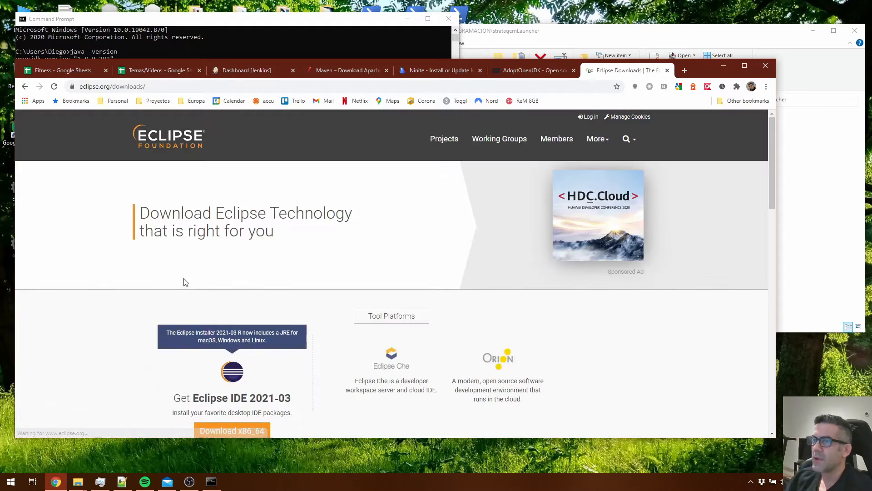
pyautogui.scroll(-2, 163, 279)
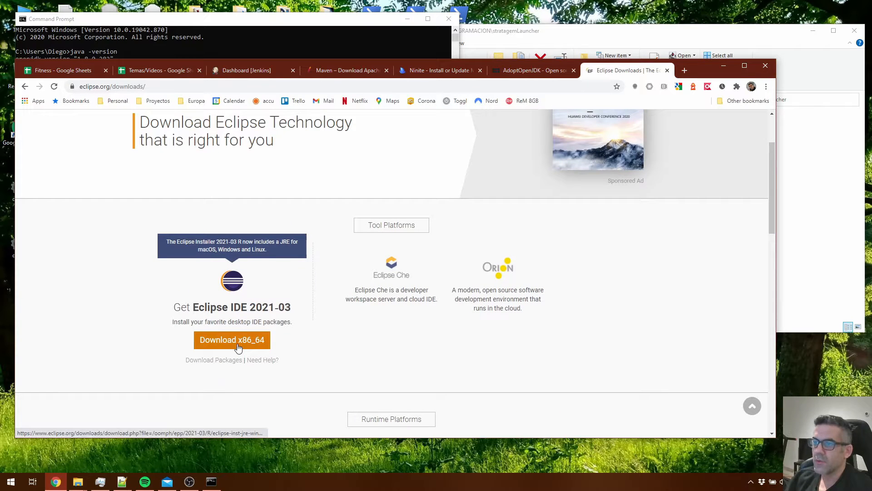
pyautogui.click(238, 346)
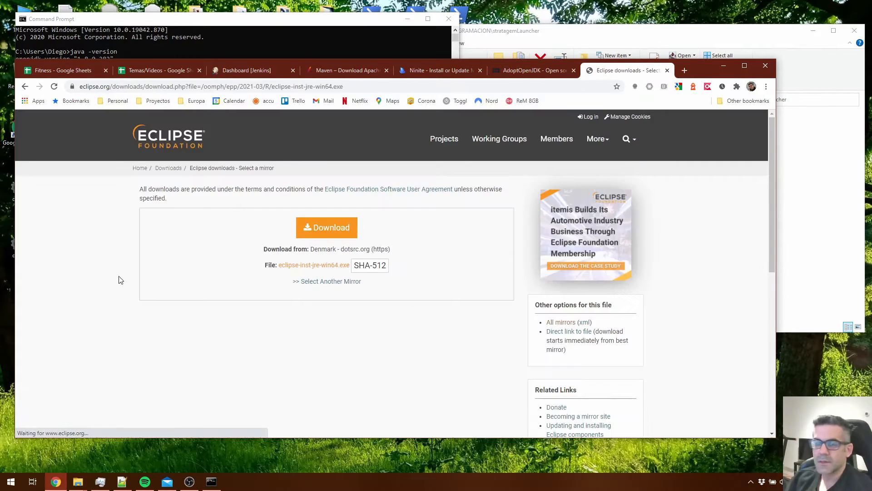
pyautogui.click(333, 230)
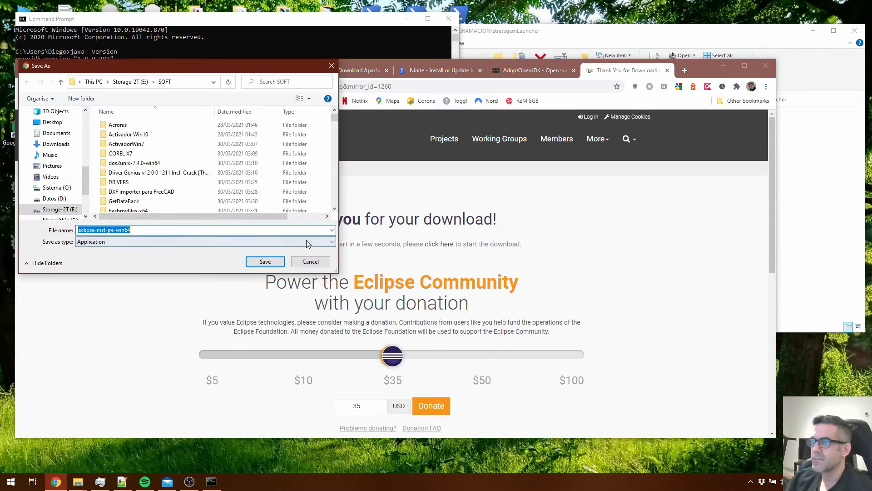
pyautogui.click(265, 261)
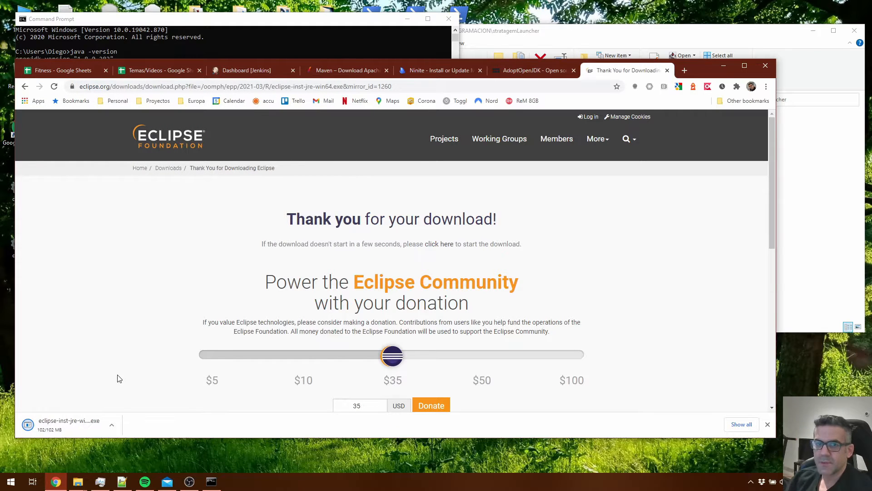
# Run the downloaded installer and select Eclipse IDE for Enterprise Java and Web Developers with JRE 11.0.2 as its Java VM.
pyautogui.click(62, 421)
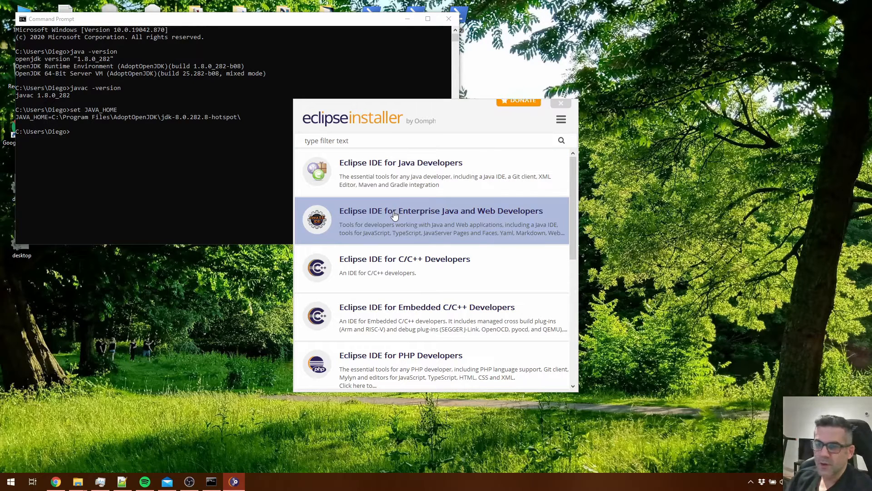
pyautogui.click(411, 218)
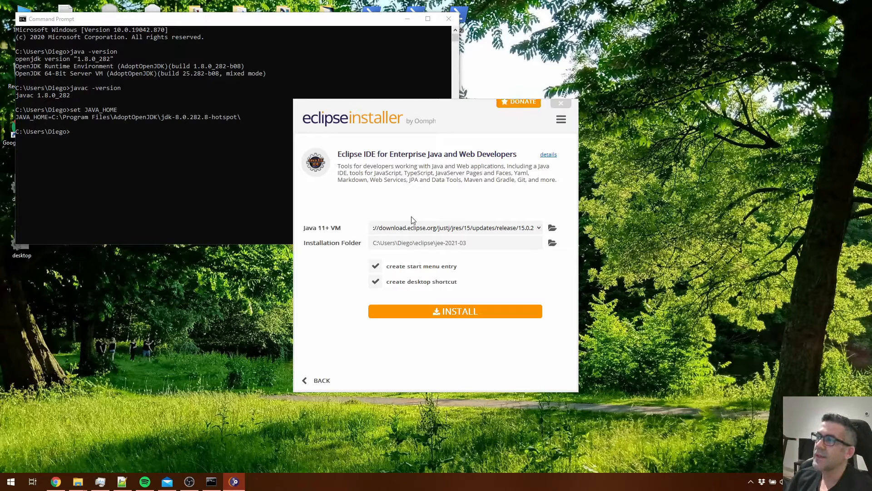
pyautogui.moveTo(433, 227); pyautogui.dragTo(390, 218)
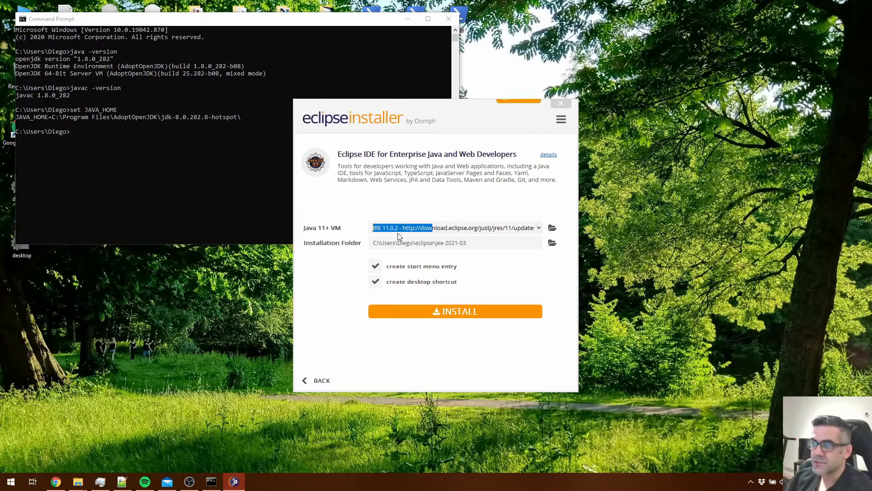
pyautogui.click(400, 230)
pyautogui.click(399, 250)
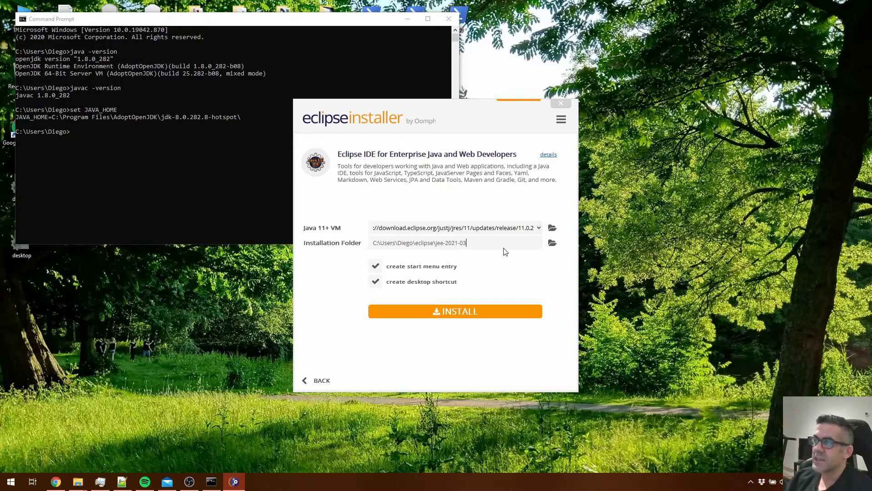
# Set the installation folder to a new folder named eclipse inside D:\PROG.
pyautogui.moveTo(477, 244)
pyautogui.mouseDown()
pyautogui.moveTo(385, 243)
pyautogui.moveTo(465, 244)
pyautogui.mouseUp()
pyautogui.click(393, 243)
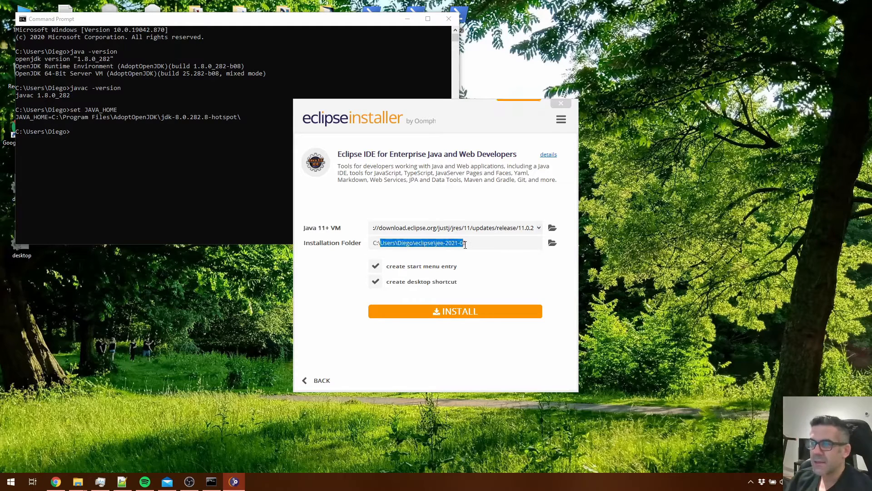
pyautogui.click(551, 244)
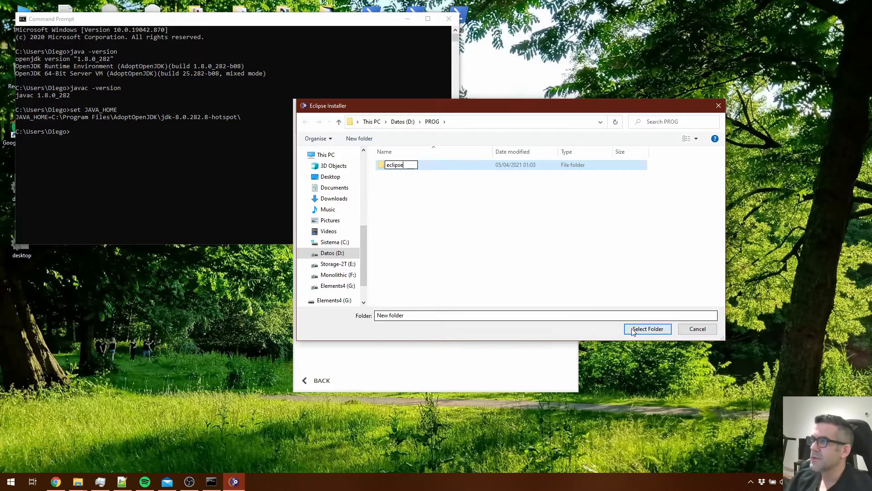
pyautogui.press('Return')
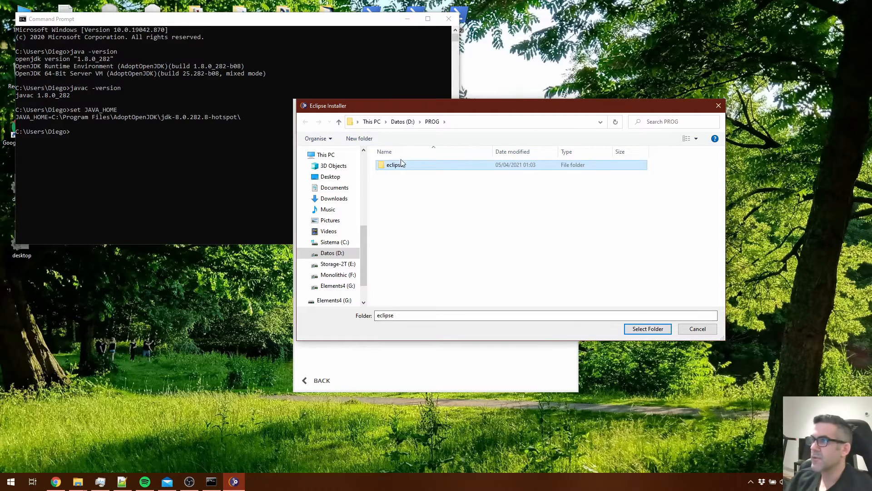
pyautogui.click(649, 329)
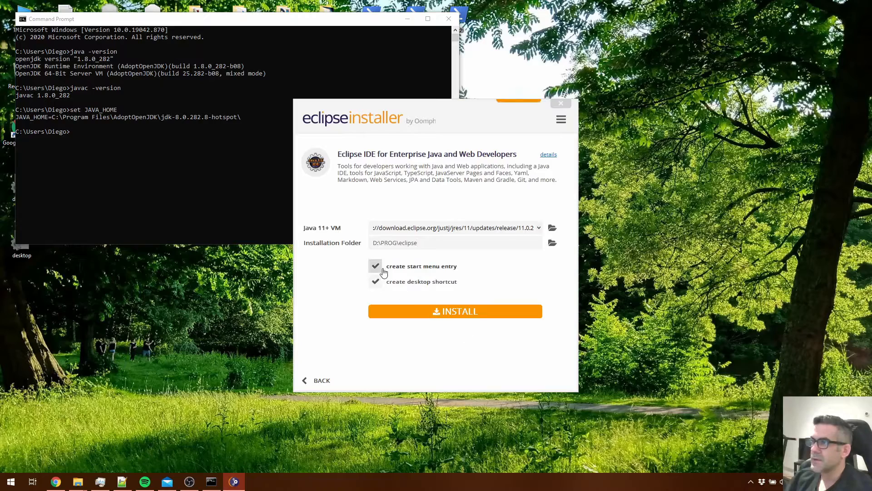
# Install the Eclipse package, keeping the start menu entry and desktop shortcut options enabled.
pyautogui.click(449, 312)
pyautogui.click(512, 341)
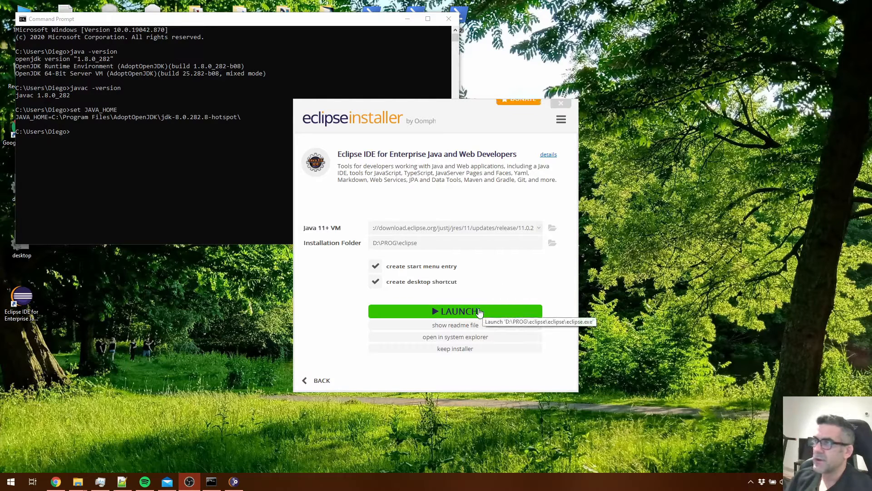
pyautogui.click(18, 312)
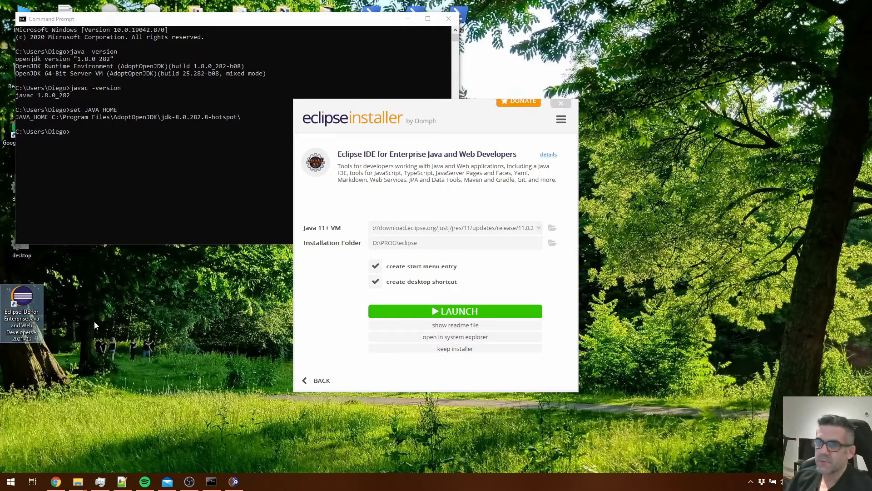
# Launch the installed Eclipse IDE with the suggested eclipse-workspace directory as the default workspace, without being asked again.
pyautogui.click(457, 312)
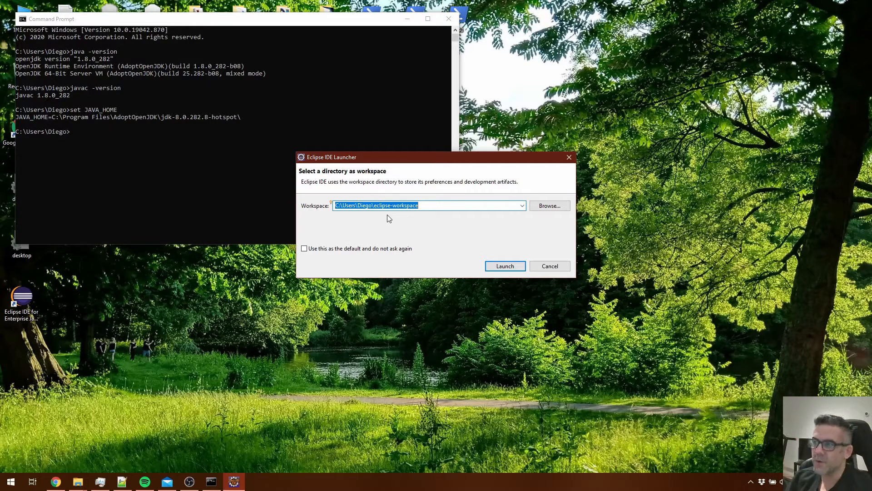
pyautogui.click(312, 250)
pyautogui.click(504, 267)
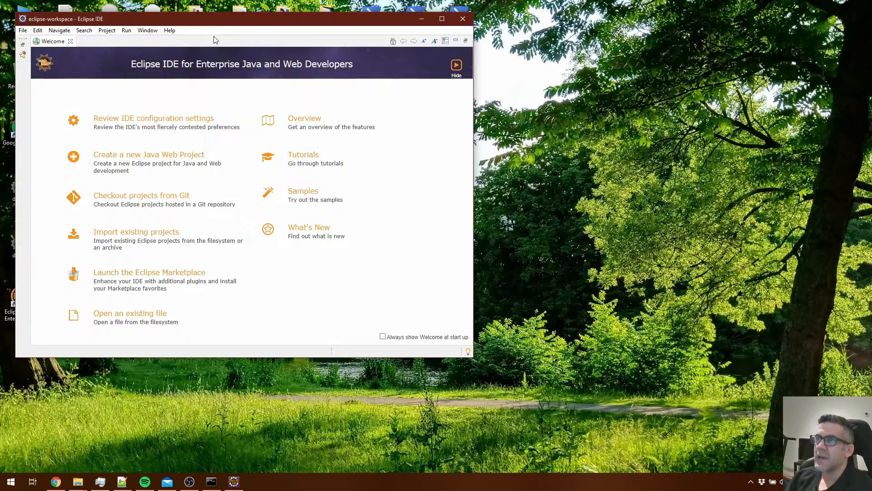
# Hide the Welcome page and maximize the Eclipse window.
pyautogui.moveTo(212, 19); pyautogui.dragTo(391, 47)
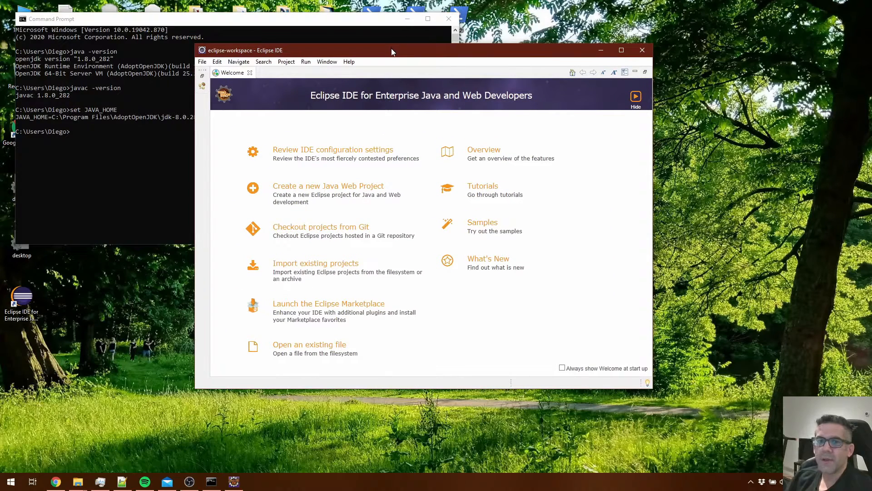
pyautogui.click(634, 111)
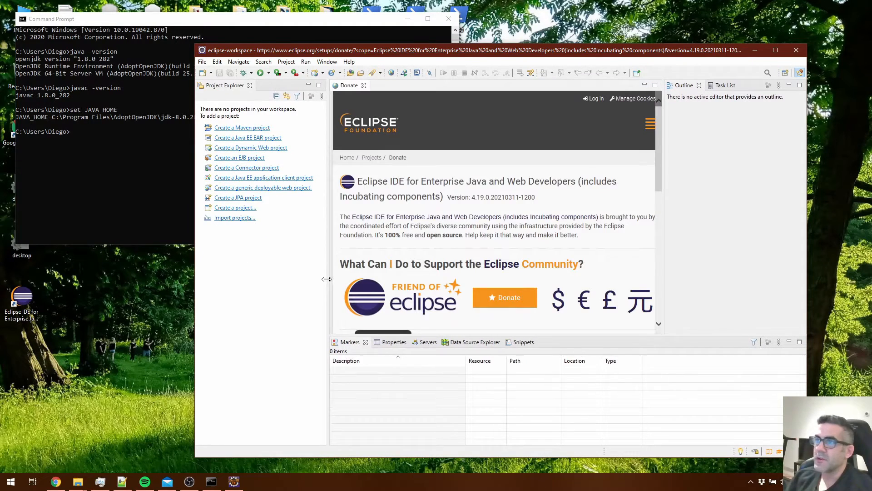
pyautogui.moveTo(326, 279); pyautogui.dragTo(325, 279)
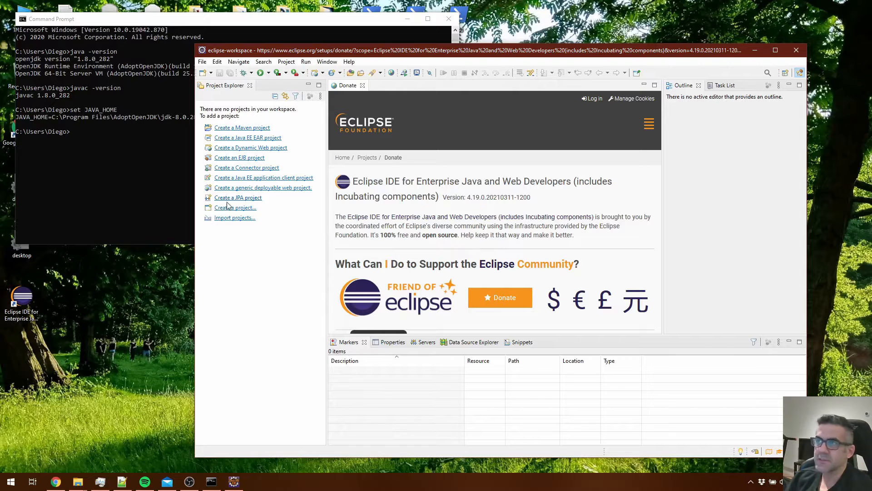
pyautogui.press('super+Up')
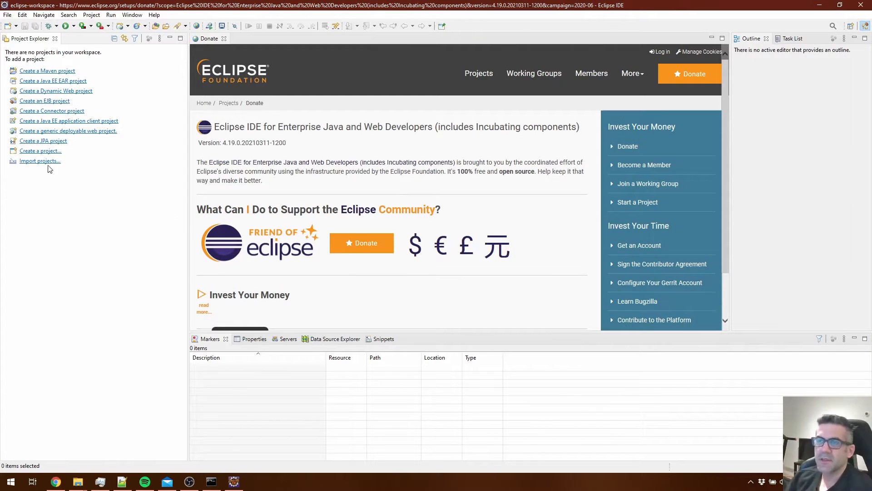
# Start a new Java Project and name it Test.
pyautogui.click(30, 151)
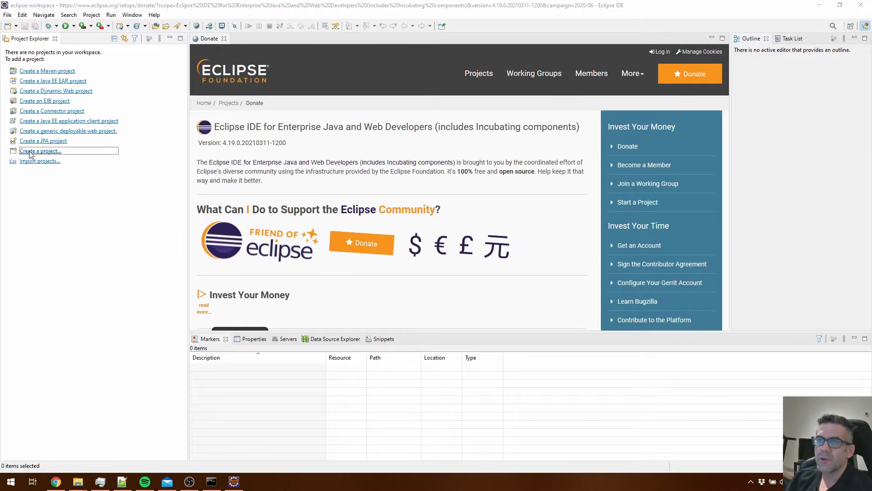
pyautogui.click(357, 174)
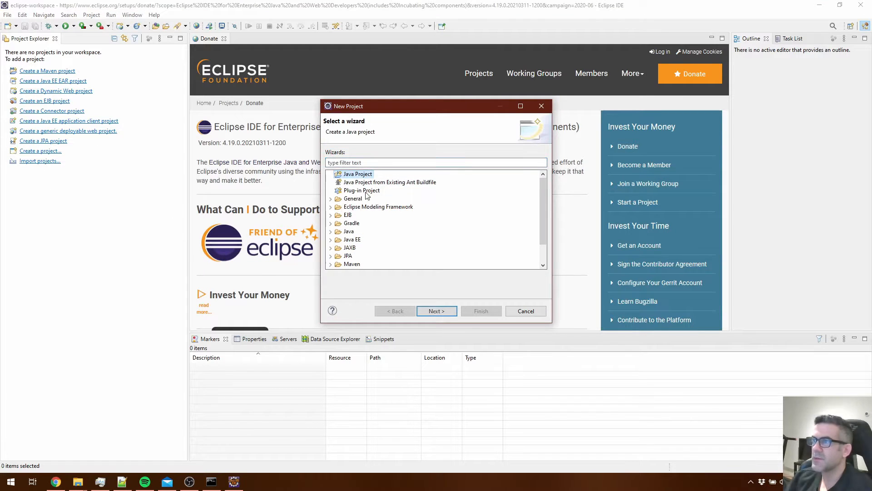
pyautogui.click(436, 312)
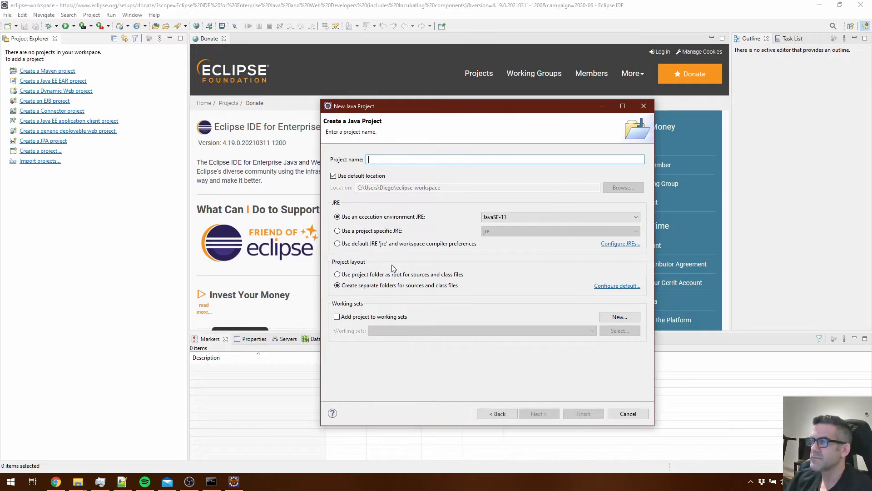
pyautogui.write('Test')
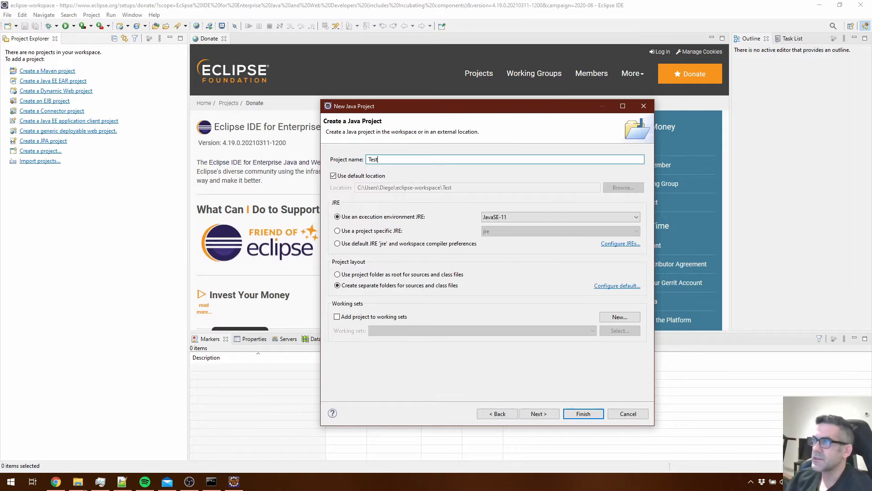
# Replace the project's default location with the folder D:\PROG\repo\temp.
pyautogui.click(350, 178)
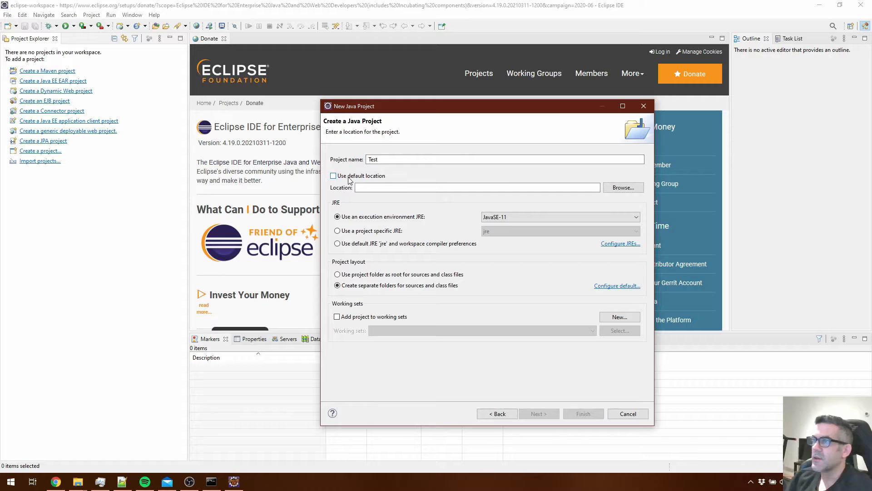
pyautogui.click(622, 188)
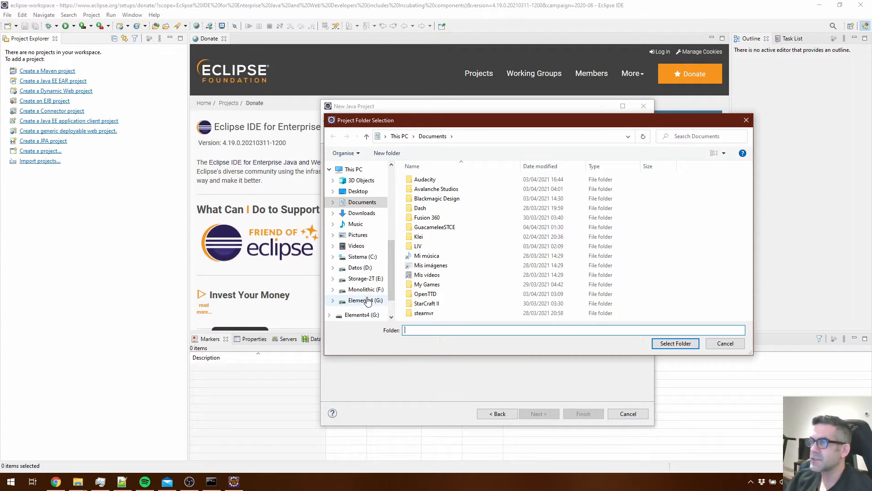
pyautogui.click(363, 269)
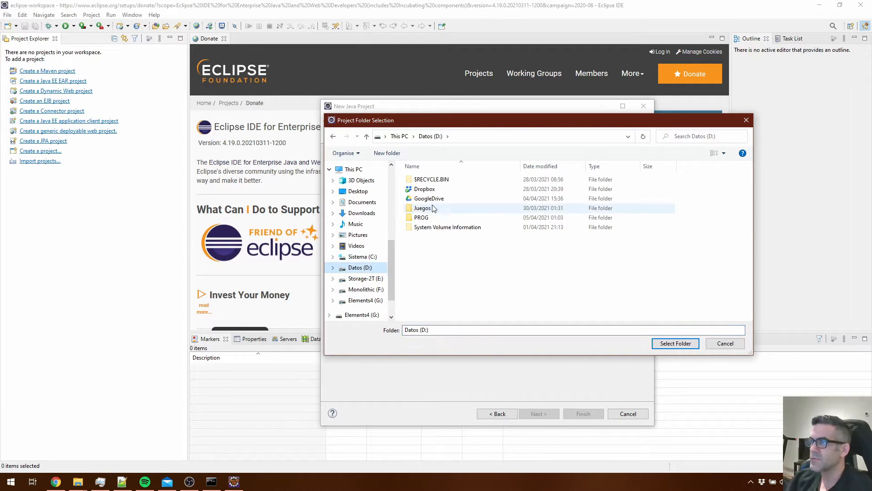
pyautogui.click(427, 218)
pyautogui.doubleClick(427, 218)
pyautogui.click(387, 153)
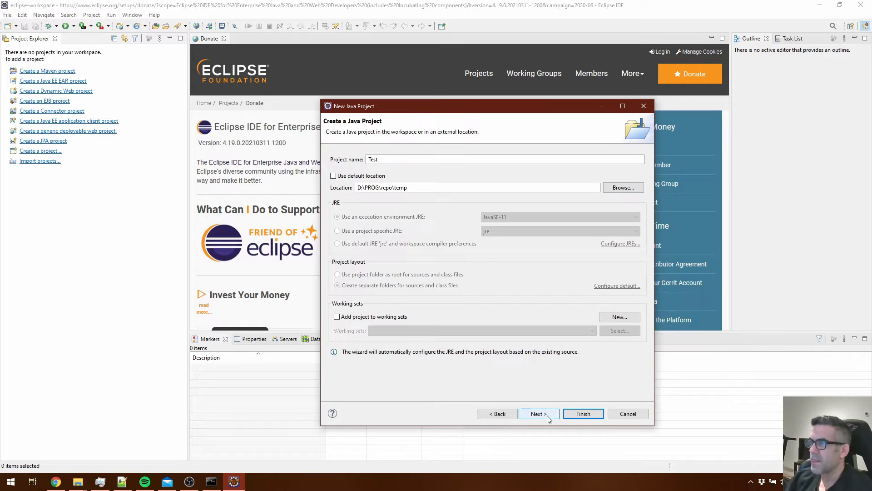
# Finish the Test project with a module-info.java for module Test, and open the Java perspective.
pyautogui.click(538, 413)
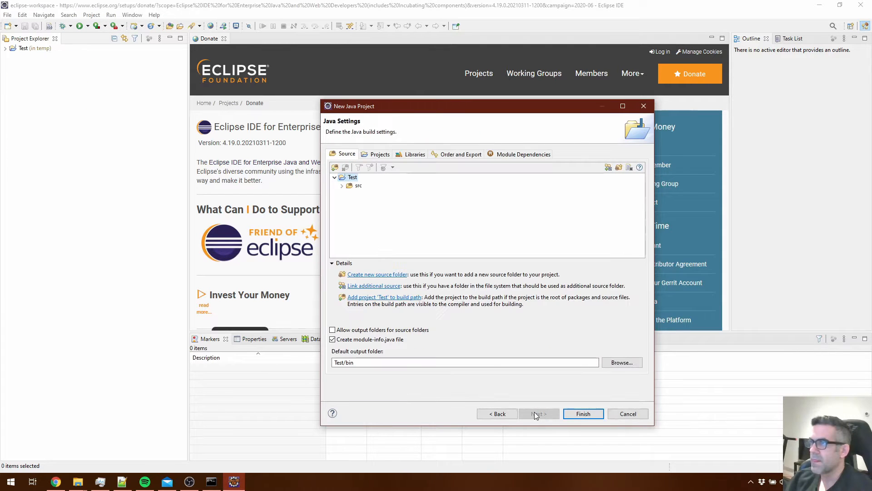
pyautogui.click(582, 414)
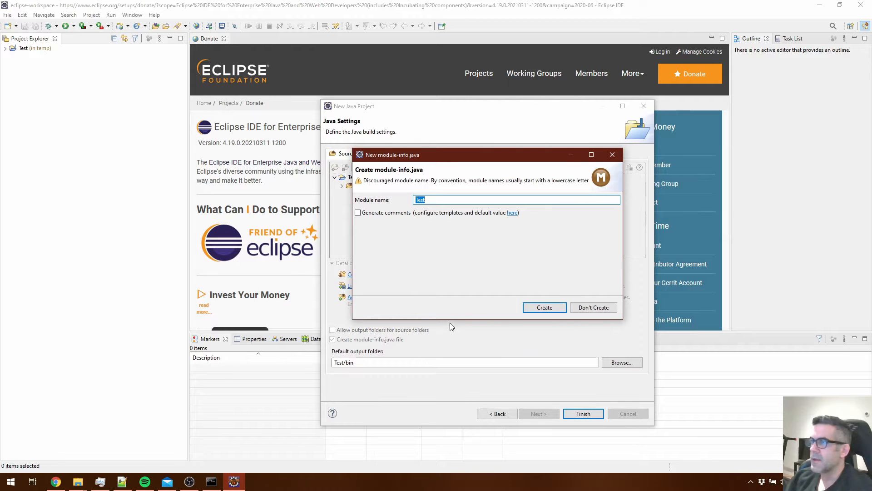
pyautogui.click(544, 308)
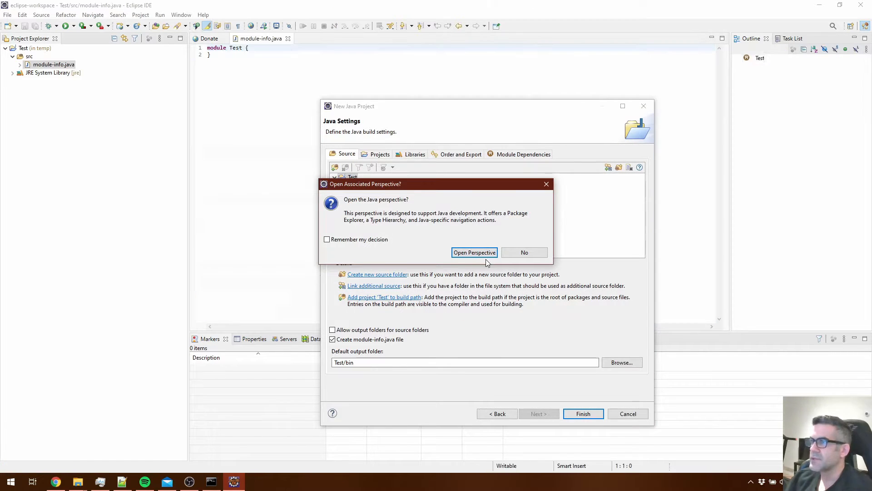
pyautogui.click(475, 253)
# Create a public class named Main in the src folder, including a public static void main(String[] args) stub.
pyautogui.rightClick(27, 69)
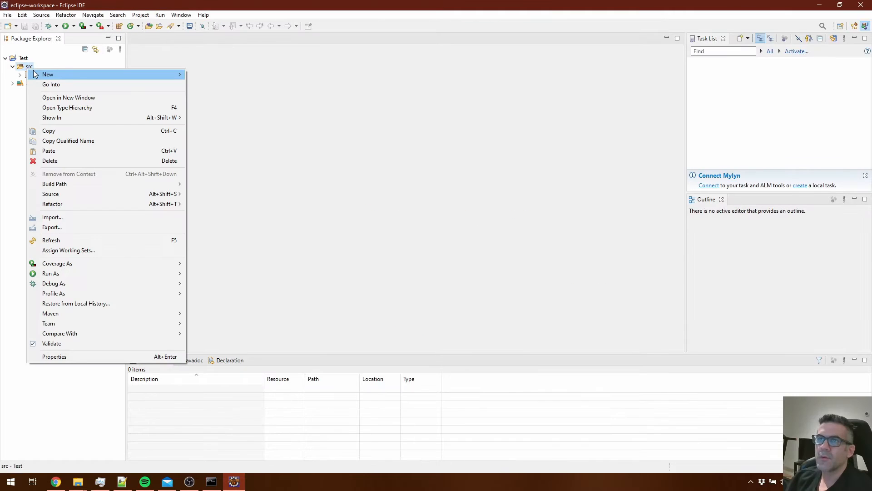
pyautogui.moveTo(136, 74)
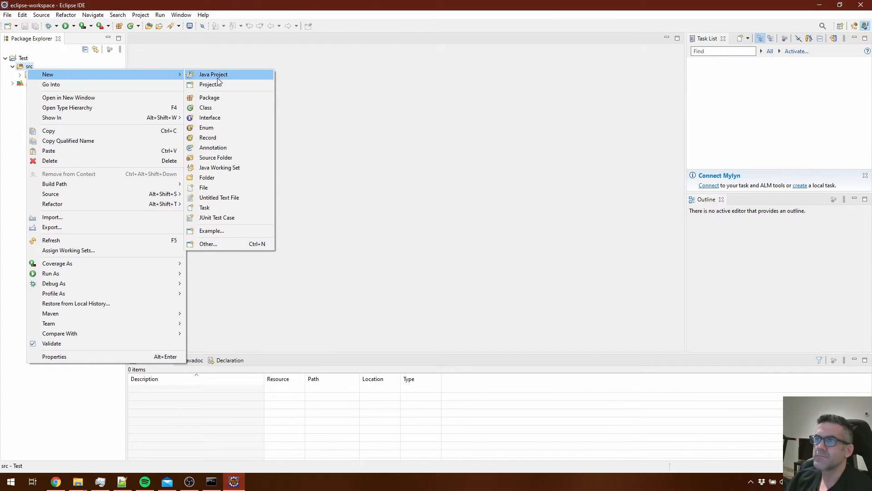
pyautogui.click(221, 107)
pyautogui.write('Main')
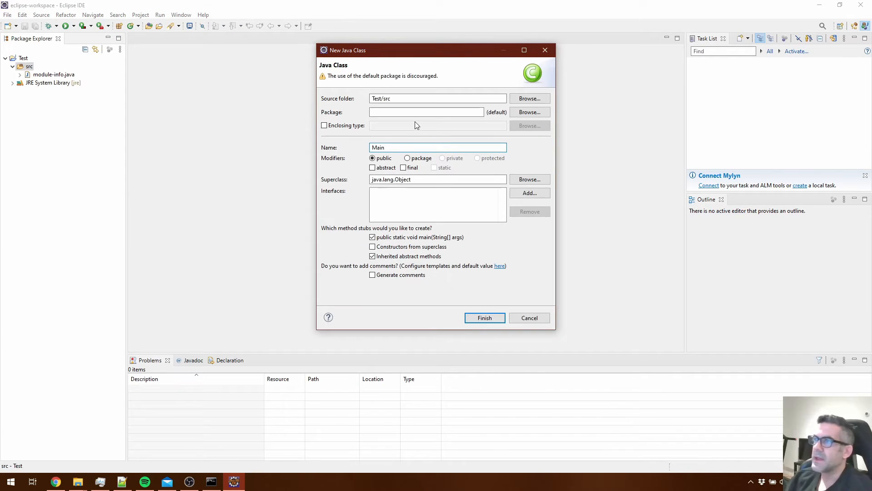
pyautogui.click(485, 318)
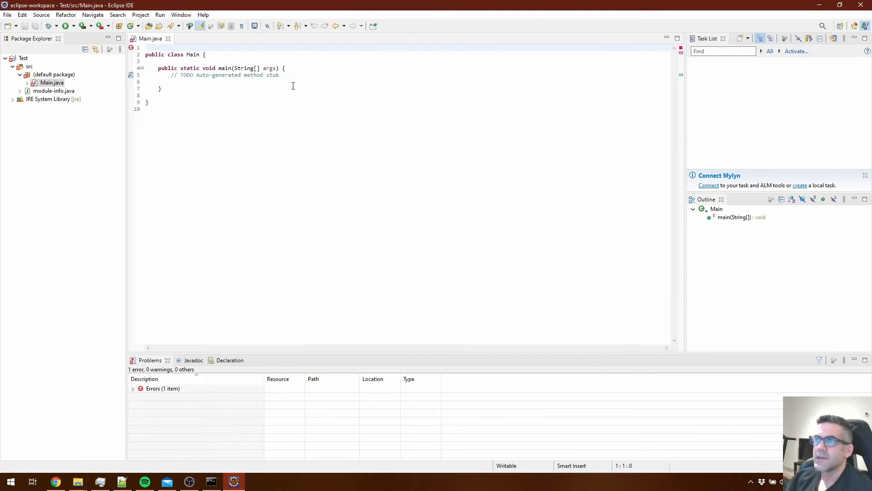
# Insert a System.out.println(); statement in the main method's body using the sysout content-assist template.
pyautogui.click(293, 84)
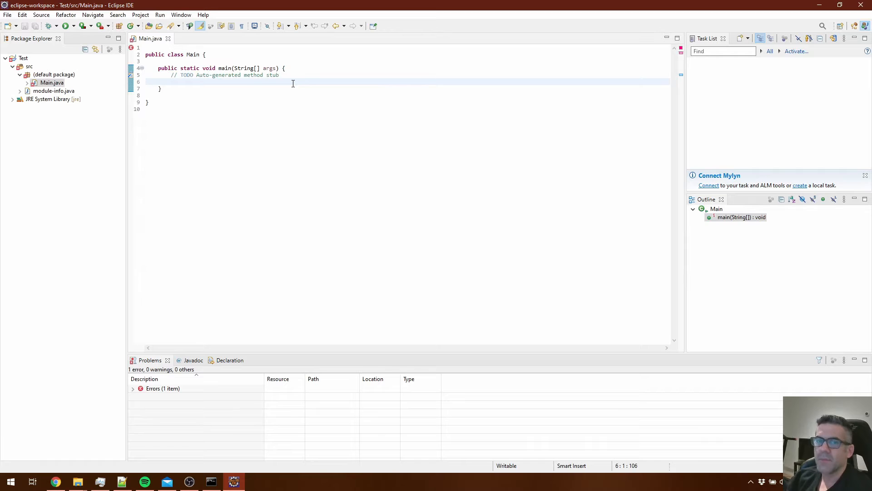
pyautogui.write('syso')
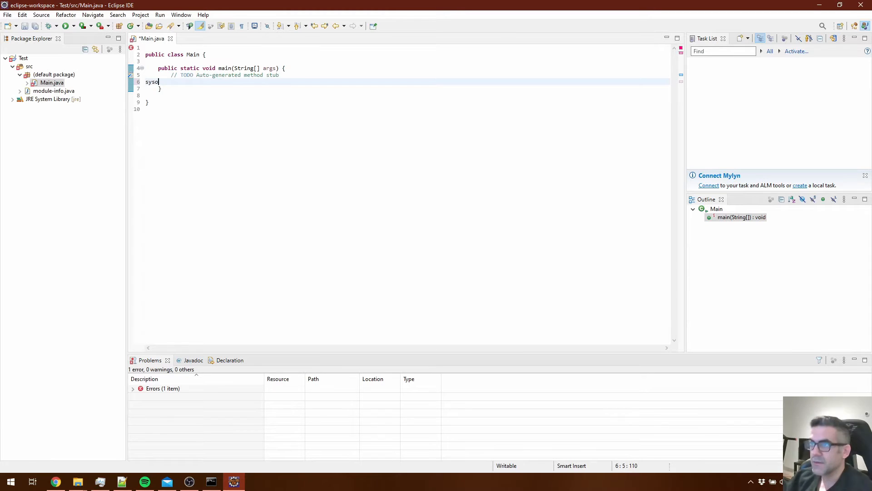
pyautogui.hotkey('ctrl', 'space')
pyautogui.press('BackSpace')
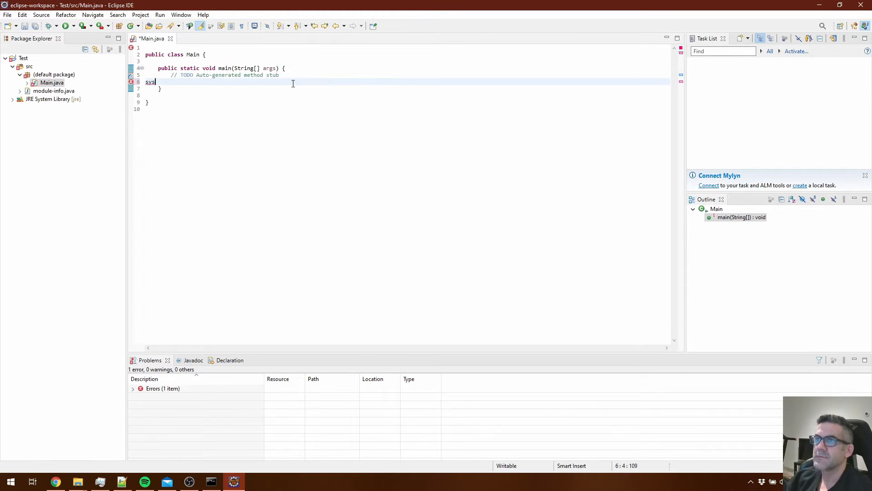
pyautogui.hotkey('ctrl', 'space')
pyautogui.press('Down')
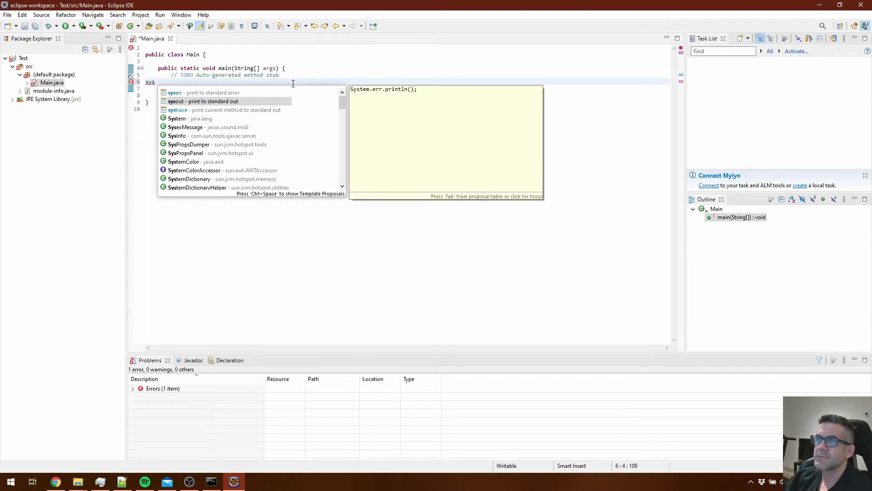
pyautogui.press('Return')
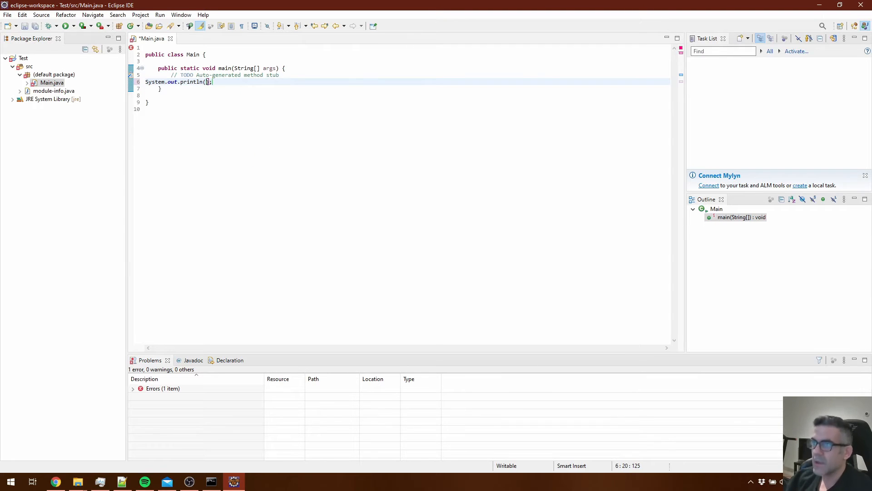
# Fill the println call with the string "Hello World" and format the source code.
pyautogui.write('"Hello ')
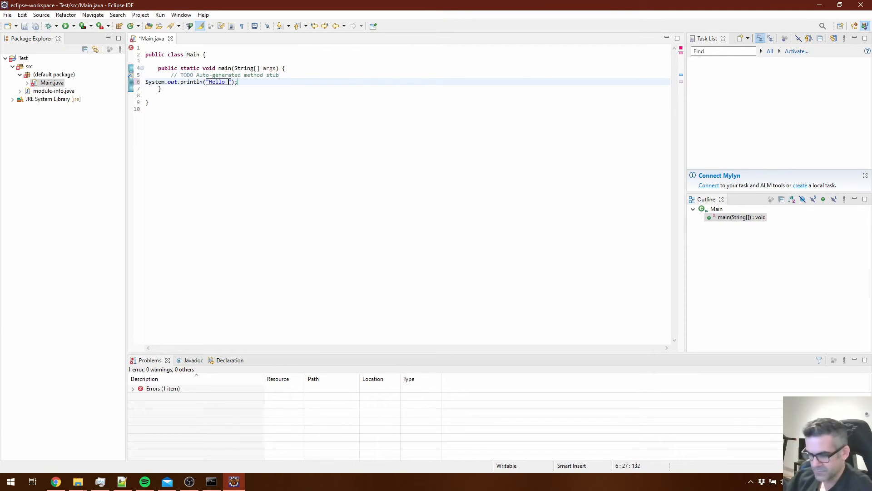
pyautogui.write('World')
pyautogui.hotkey('ctrl', 'shift', 'f')
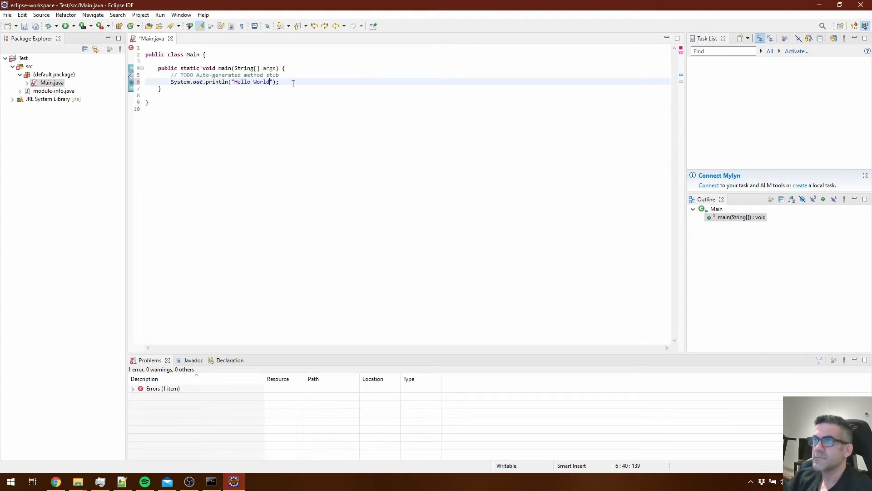
# Save Main.java and run it as a Java Application.
pyautogui.click(239, 112)
pyautogui.rightClick(240, 114)
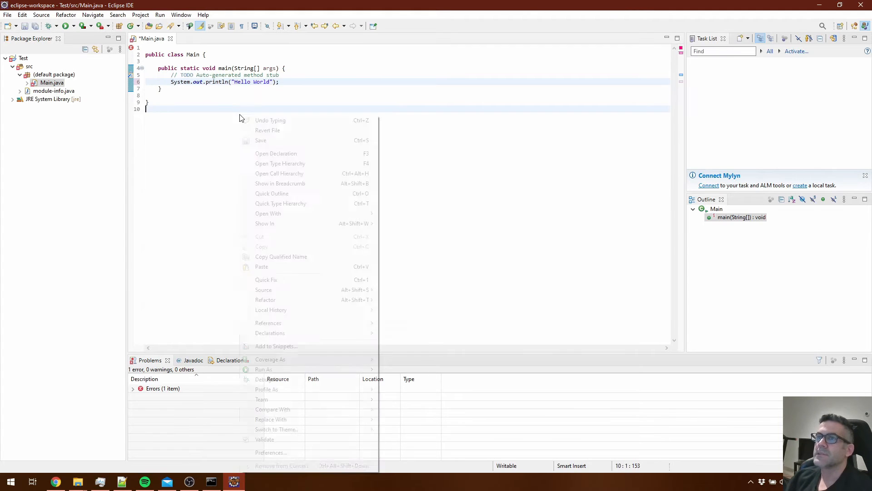
pyautogui.click(202, 133)
pyautogui.hotkey('ctrl', 's')
pyautogui.rightClick(248, 118)
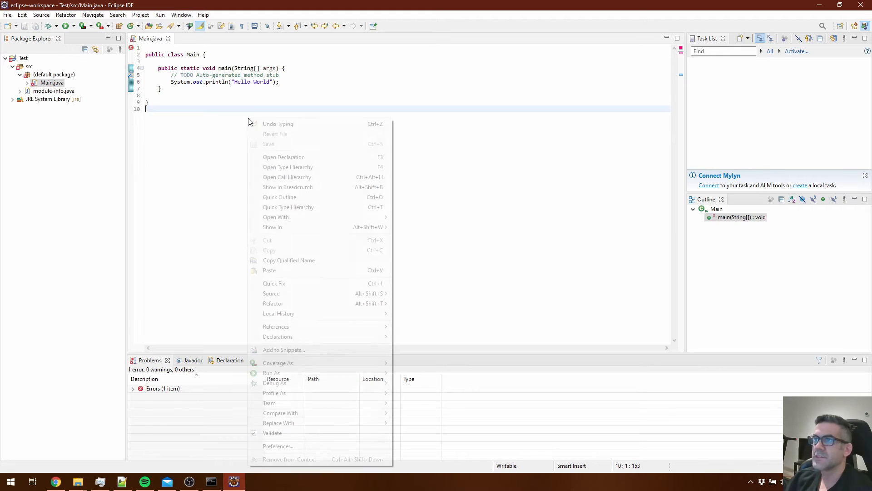
pyautogui.moveTo(332, 375)
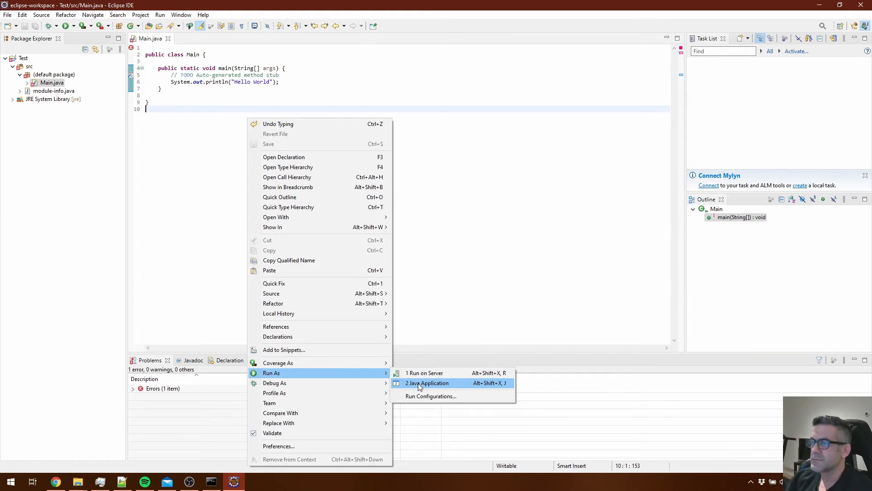
pyautogui.click(415, 383)
pyautogui.click(483, 255)
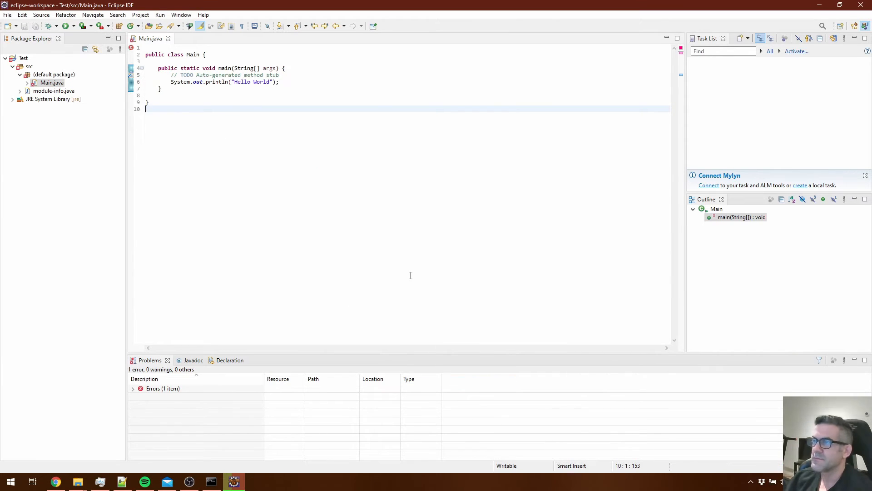
pyautogui.click(67, 26)
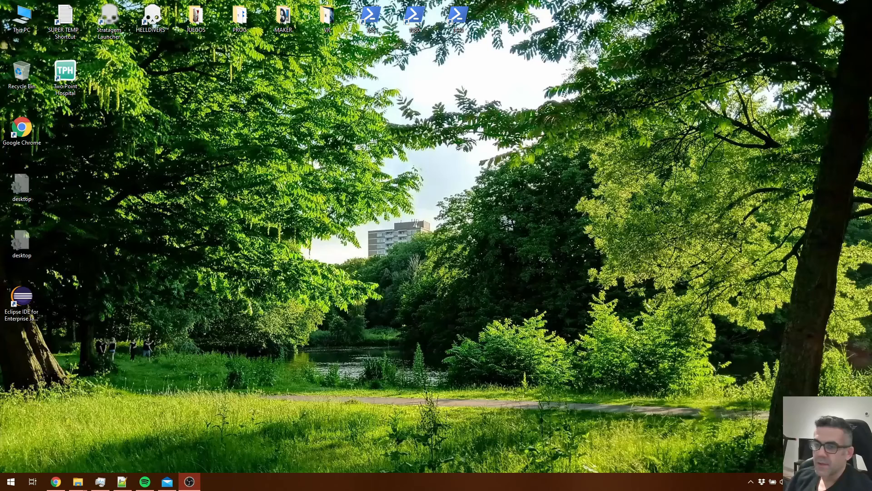
# Close Eclipse and switch to a new Command Prompt.
pyautogui.click(861, 5)
pyautogui.click(14, 480)
pyautogui.write('cmd')
pyautogui.press('Return')
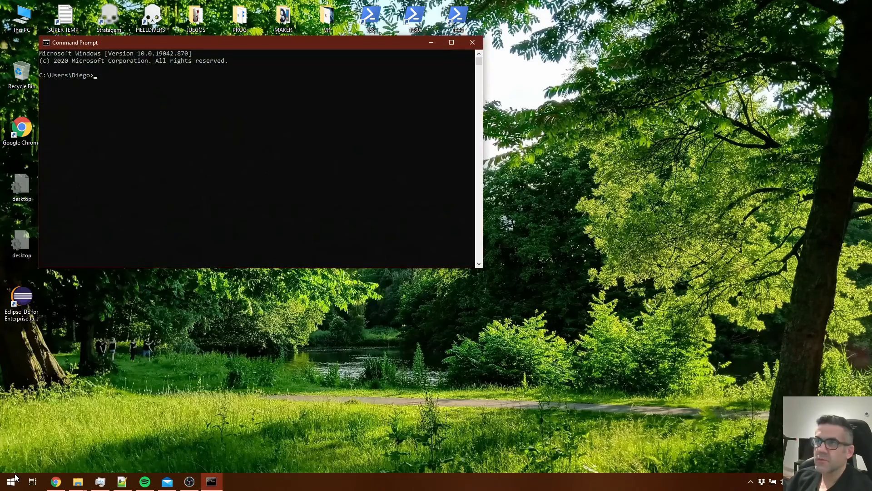
# Check the installed Java compiler version with javac -version and close the Command Prompt.
pyautogui.write('javac')
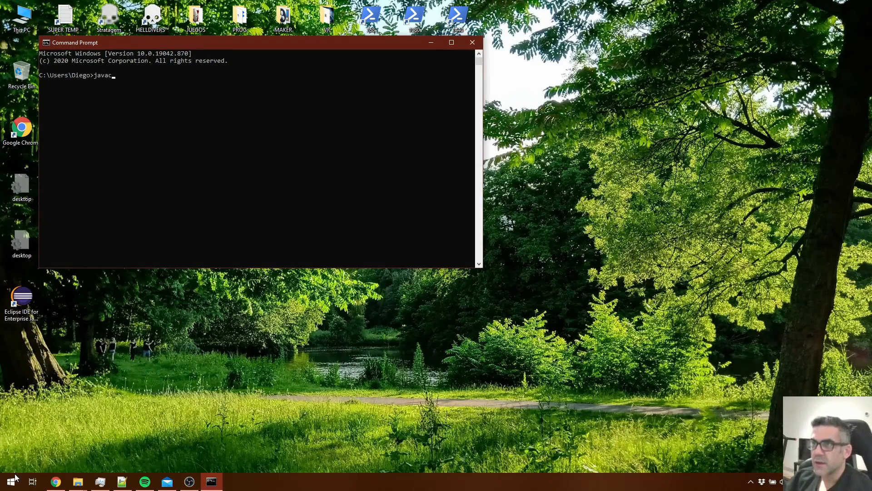
pyautogui.write(' -version')
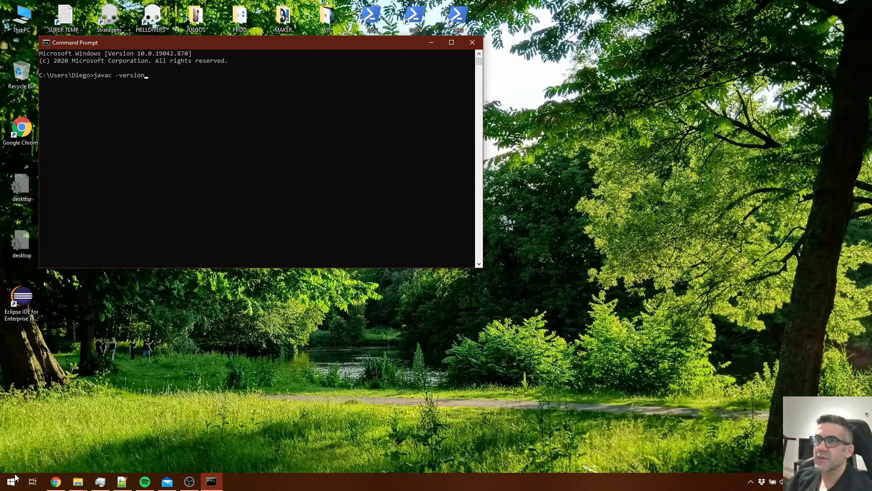
pyautogui.press('Return')
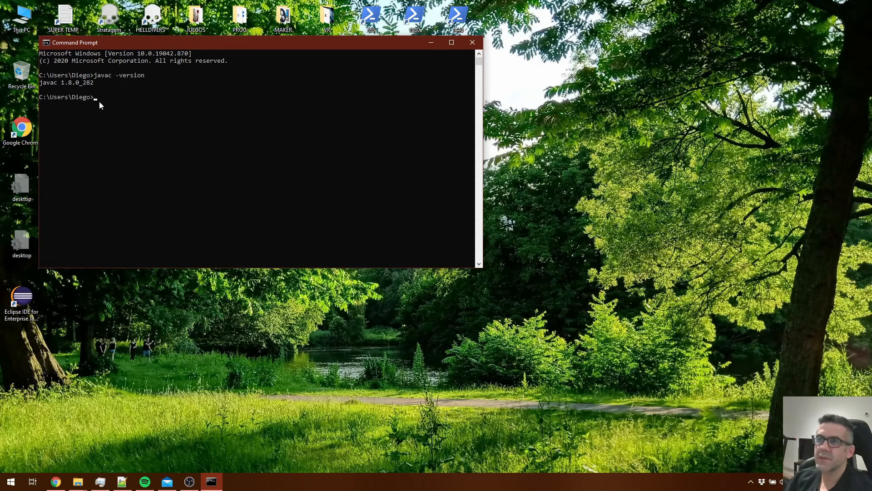
pyautogui.click(164, 148)
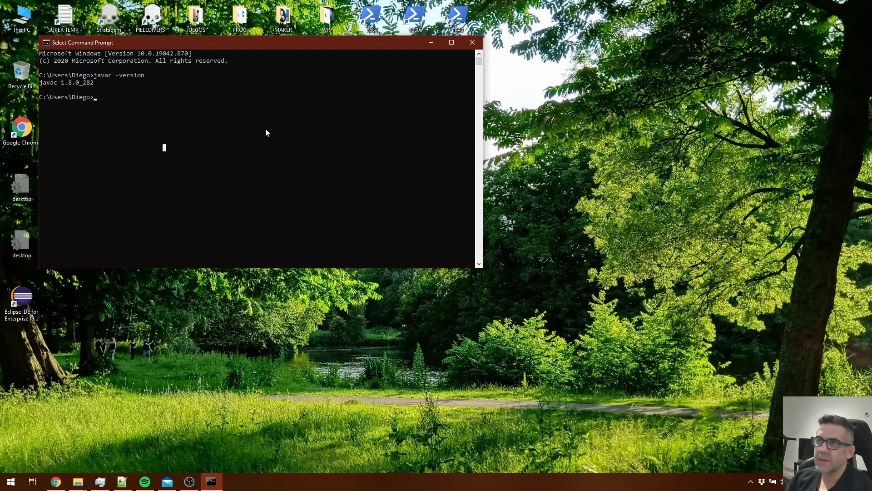
pyautogui.click(473, 42)
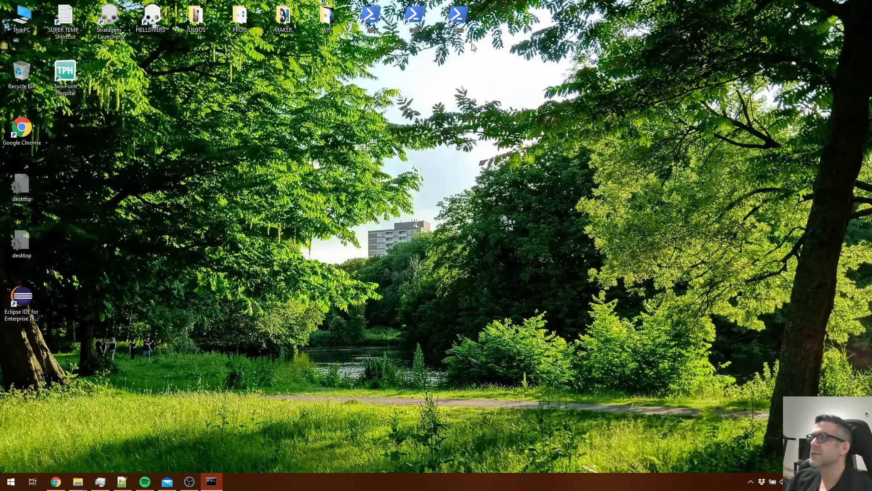